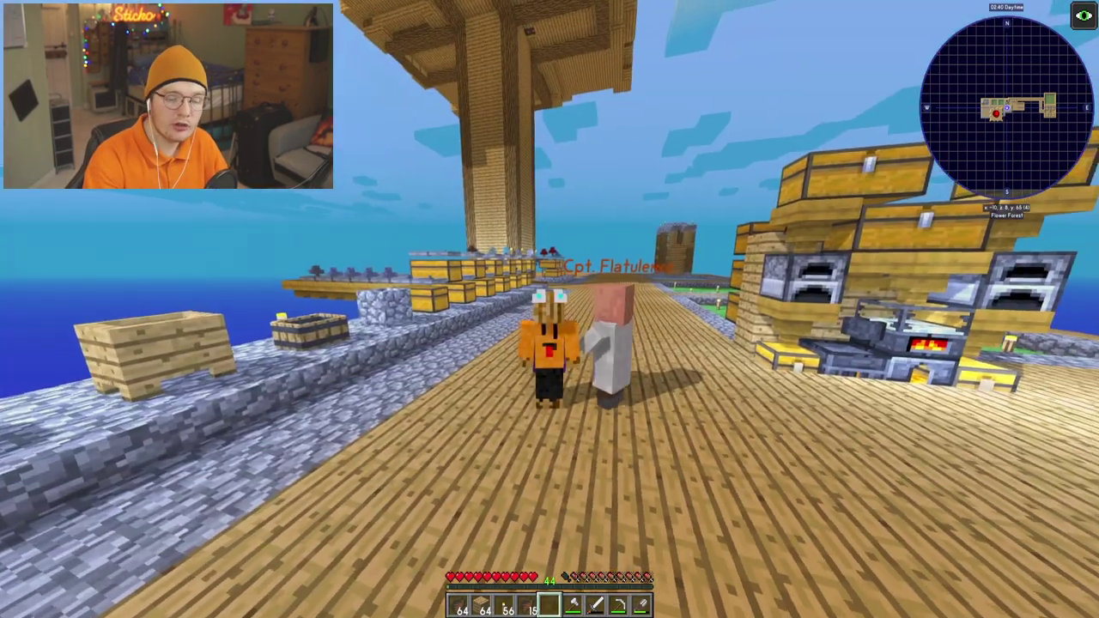
{"action": "key", "text": "w"}
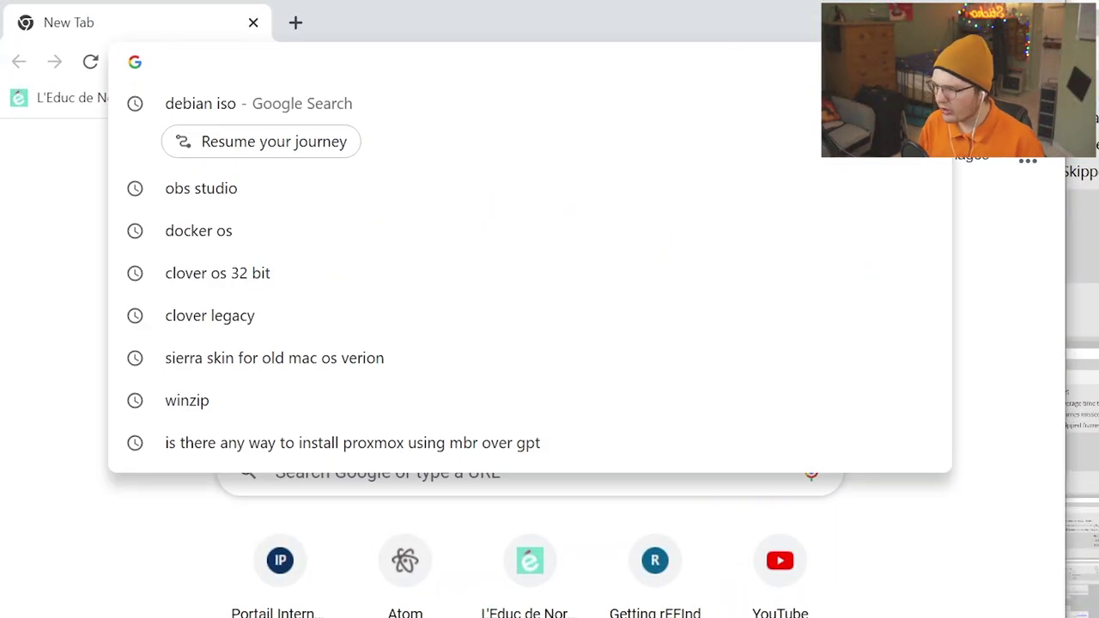
Step: Search the web for curseforge, open the CurseForge website and accept its privacy notice
{"action": "type", "text": "curseforge"}
{"action": "key", "text": "Return"}
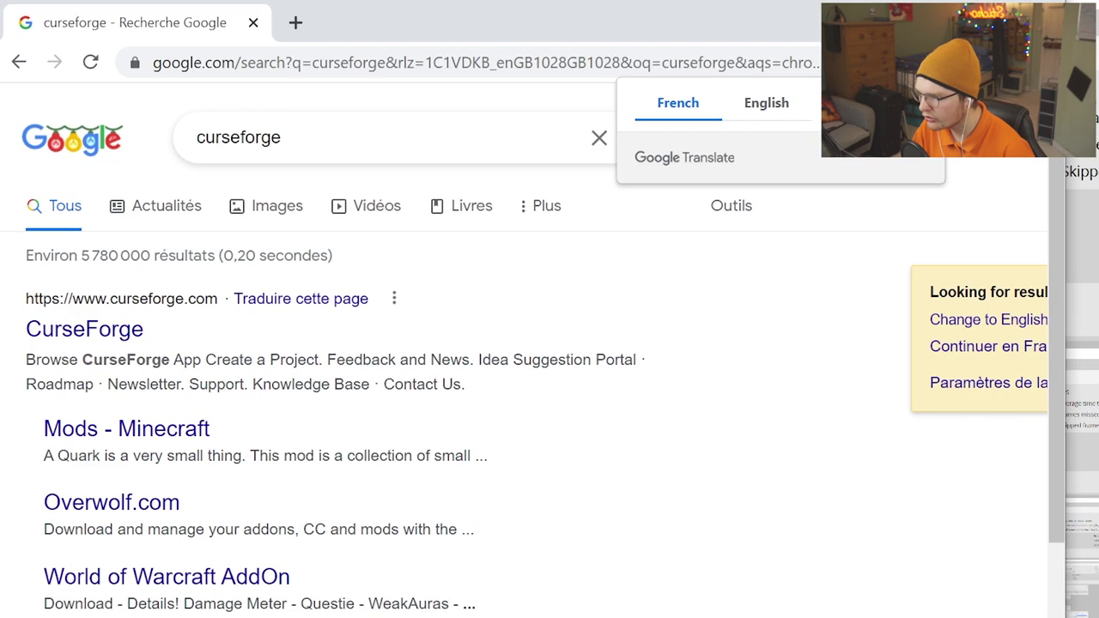
{"action": "left_click", "coordinate": [69, 180]}
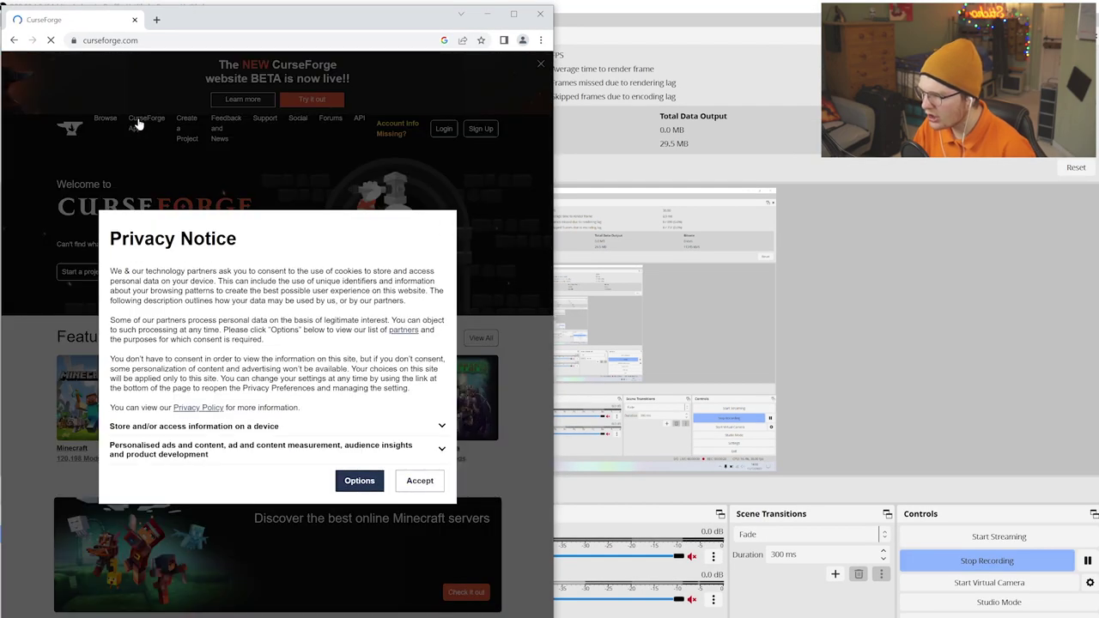
{"action": "left_click", "coordinate": [420, 481]}
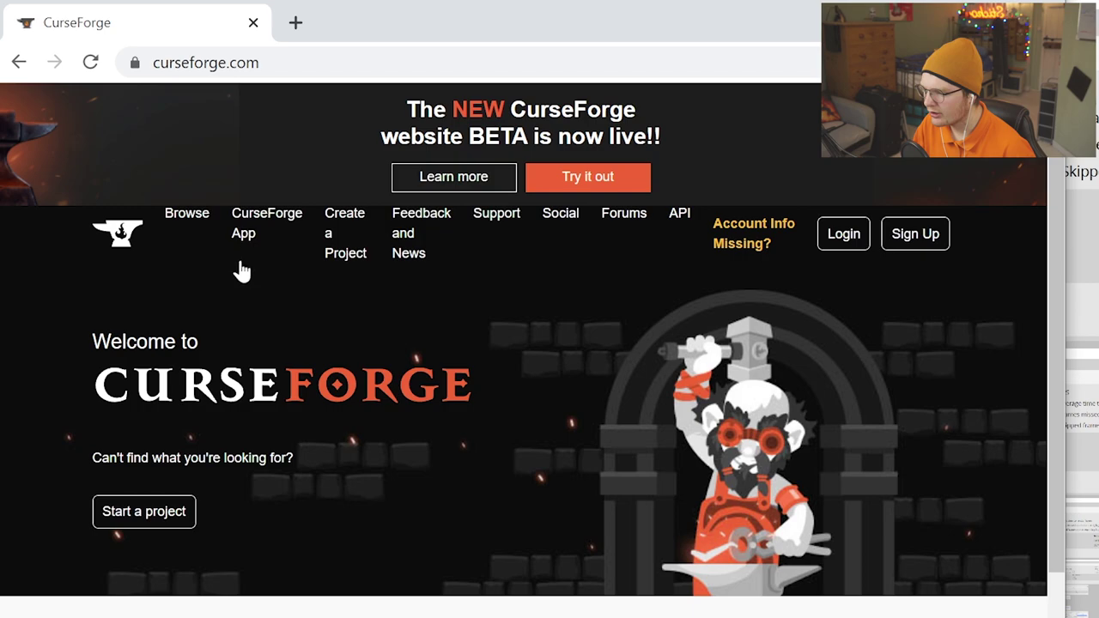
Step: Download the CurseForge app for Windows and run the downloaded installer
{"action": "left_click", "coordinate": [245, 231]}
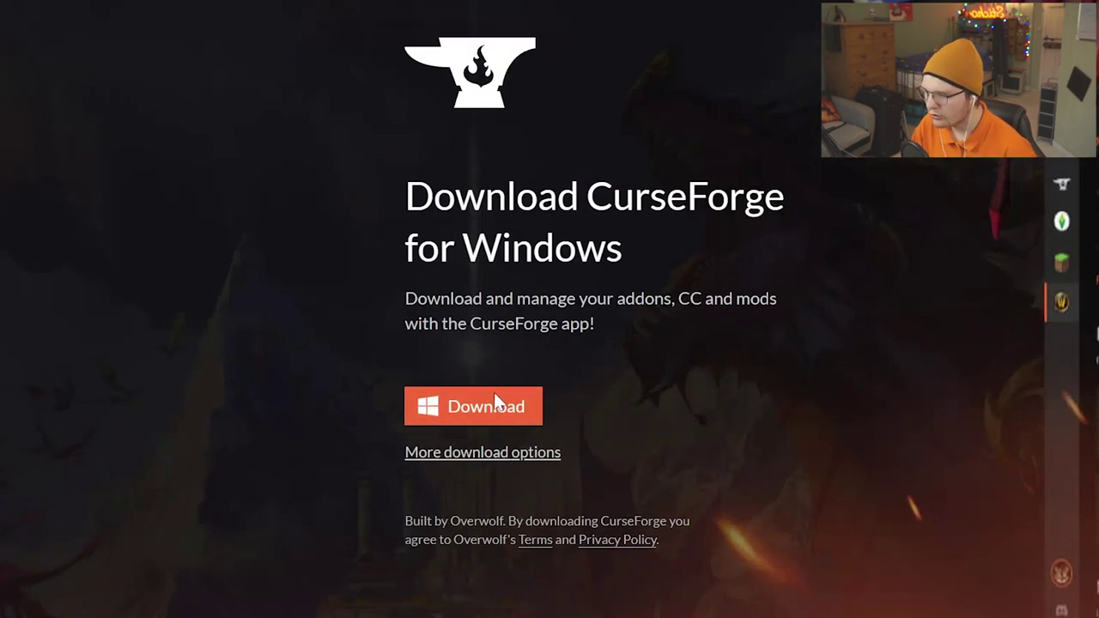
{"action": "left_click", "coordinate": [480, 405]}
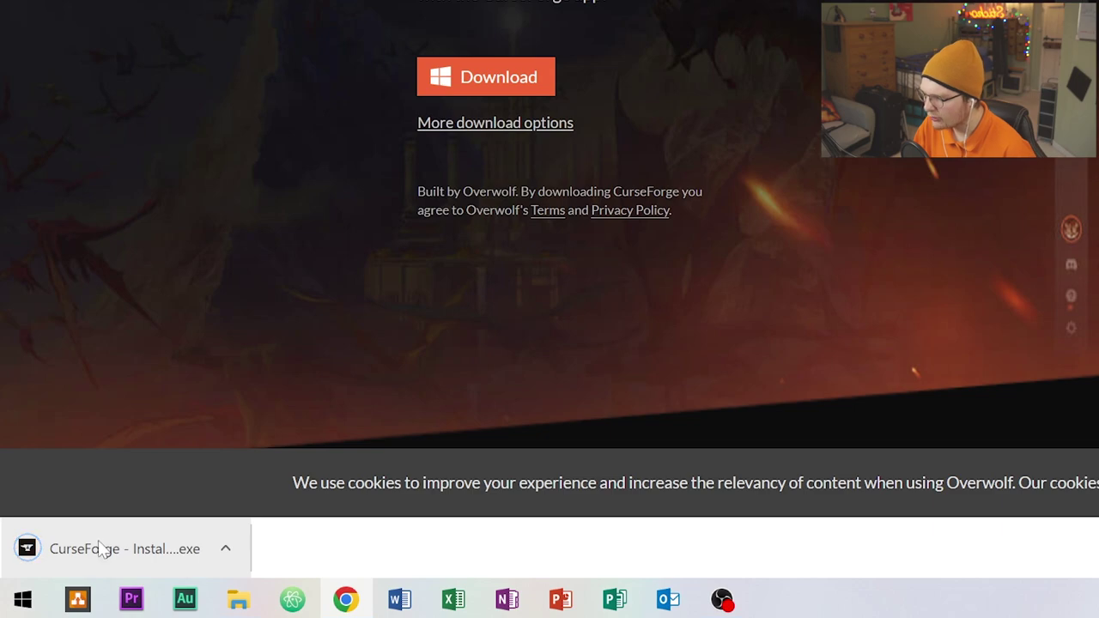
{"action": "left_click", "coordinate": [102, 550]}
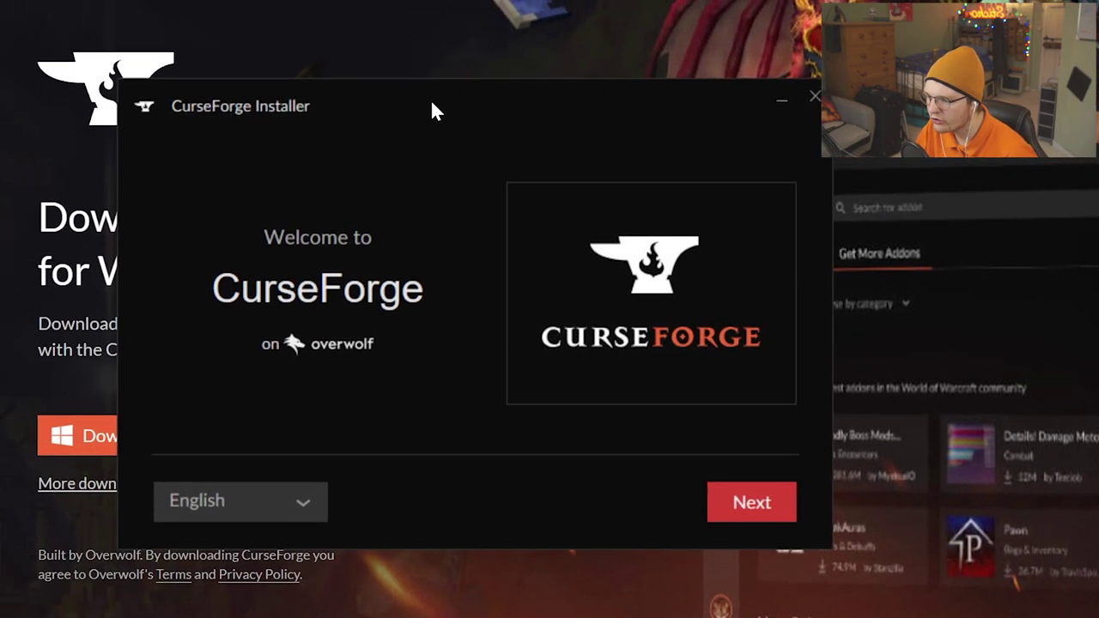
Step: Install CurseForge in English with the default folder and a CurseForge desktop shortcut, accepting Overwolf's terms and privacy policy
{"action": "left_click", "coordinate": [329, 516]}
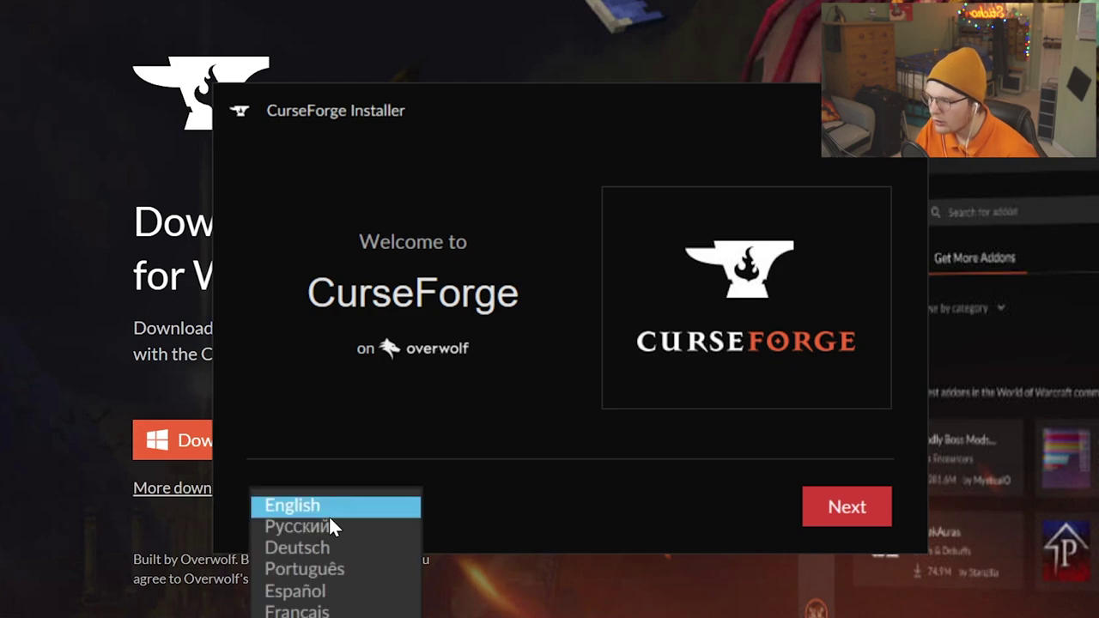
{"action": "left_click", "coordinate": [503, 527]}
{"action": "left_click", "coordinate": [830, 509]}
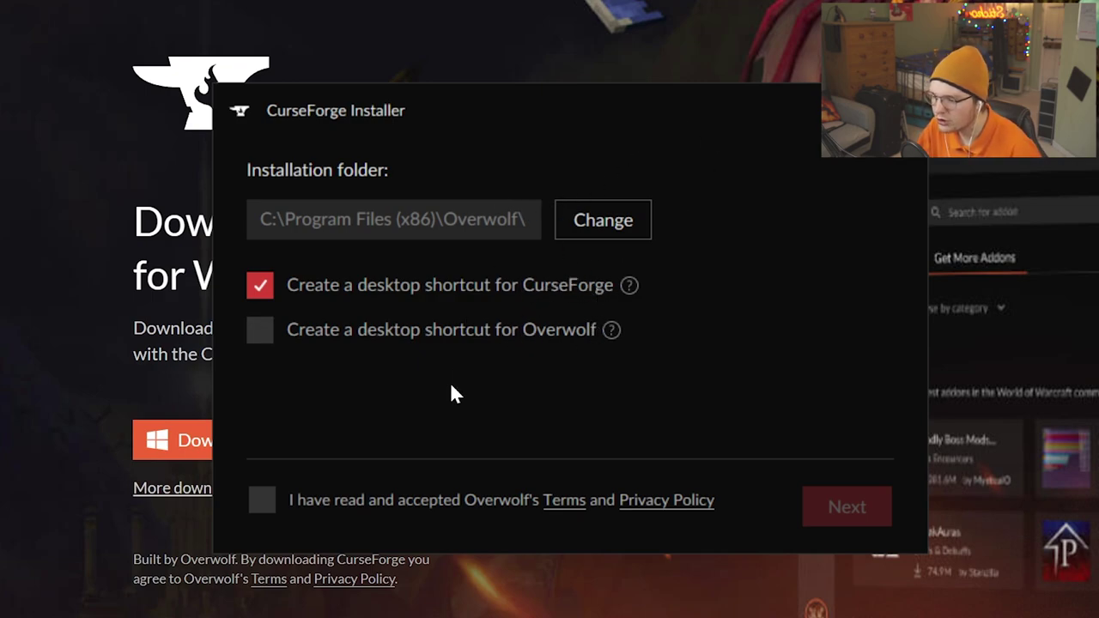
{"action": "left_click", "coordinate": [261, 501]}
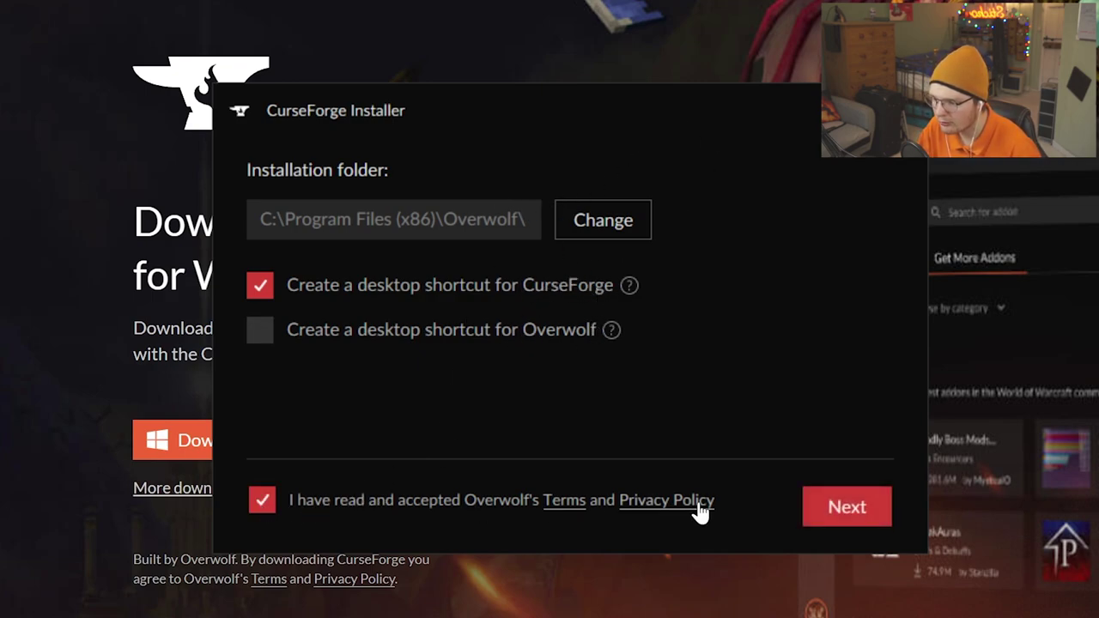
{"action": "left_click", "coordinate": [846, 508]}
{"action": "left_click", "coordinate": [750, 508]}
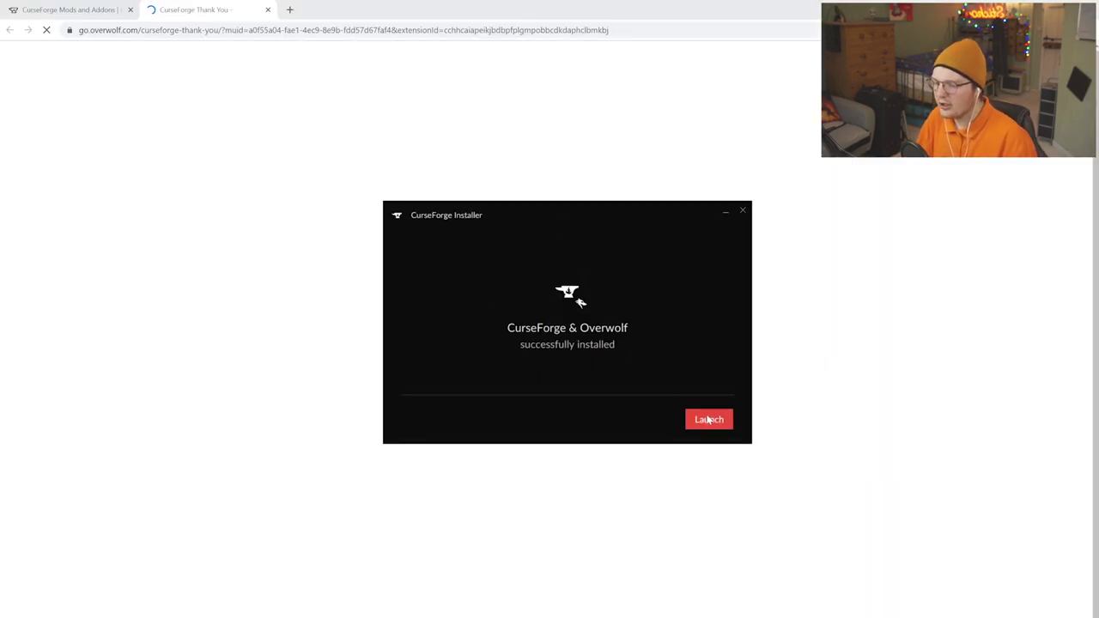
Step: Launch the installed CurseForge app, get the browser out of the way and skip the welcome intro
{"action": "left_click", "coordinate": [722, 421]}
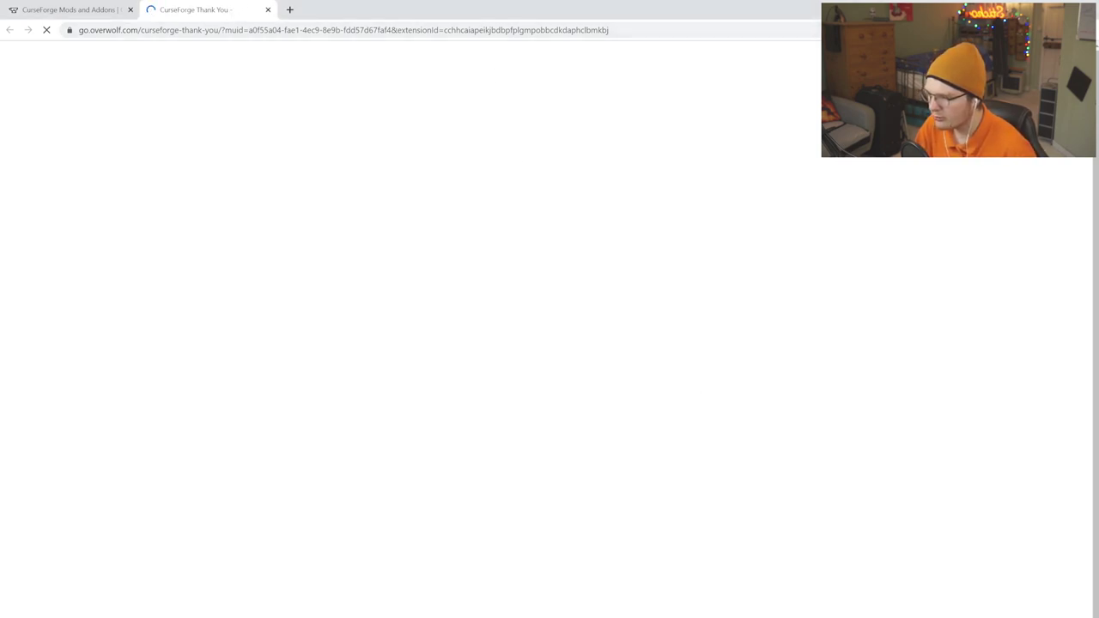
{"action": "left_click", "coordinate": [1027, 9]}
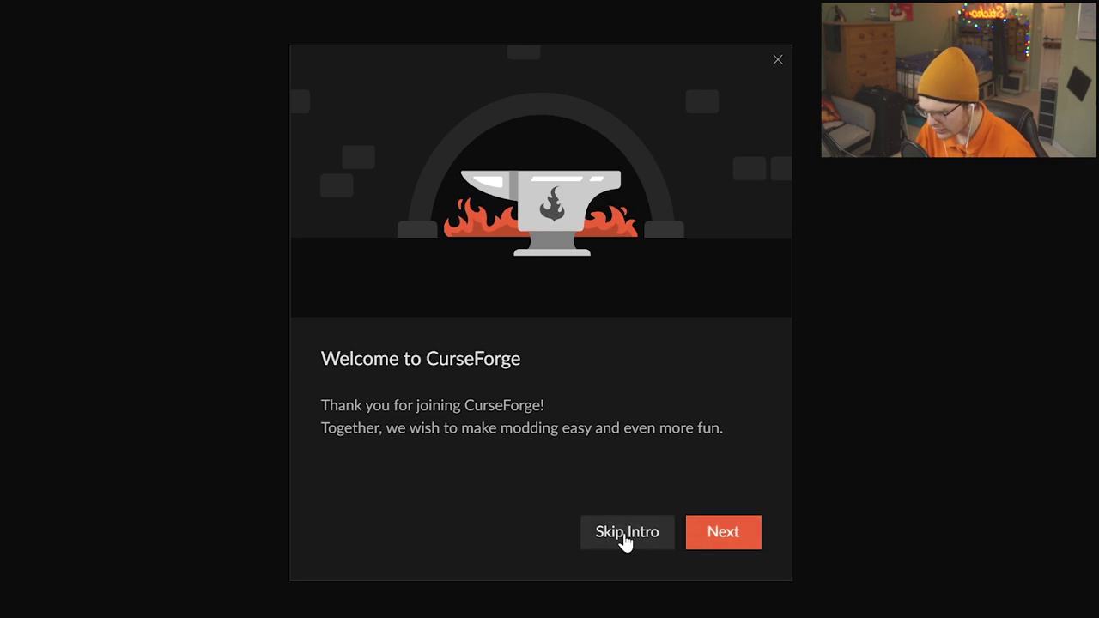
{"action": "left_click", "coordinate": [626, 535]}
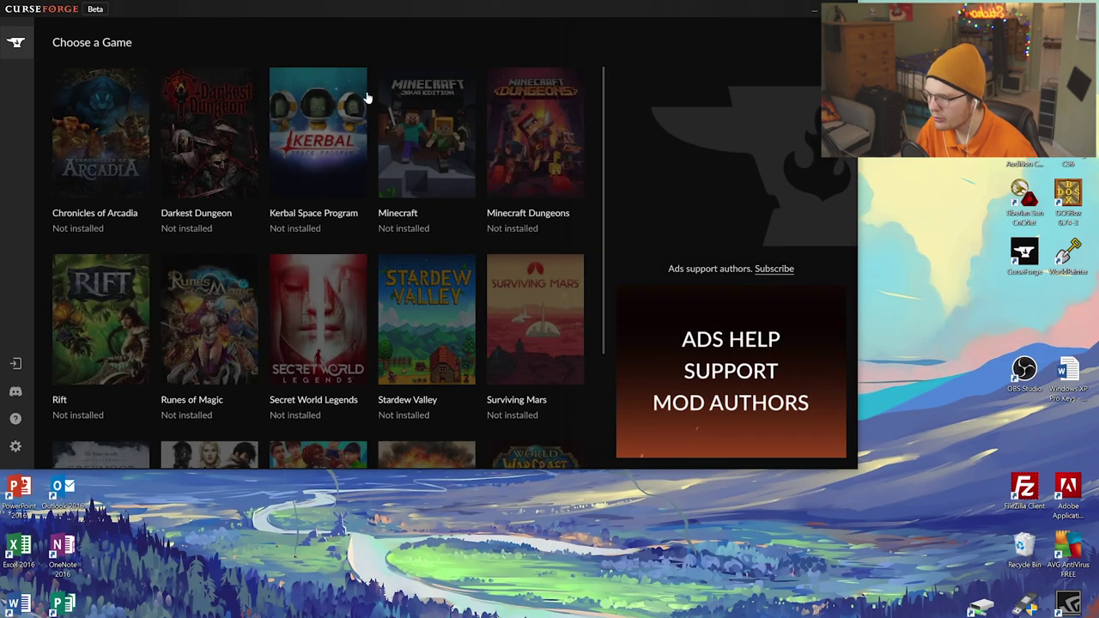
Step: Set up Minecraft Java Edition with the Standard (Recommended) modding folder and maximize the CurseForge window
{"action": "left_click", "coordinate": [413, 133]}
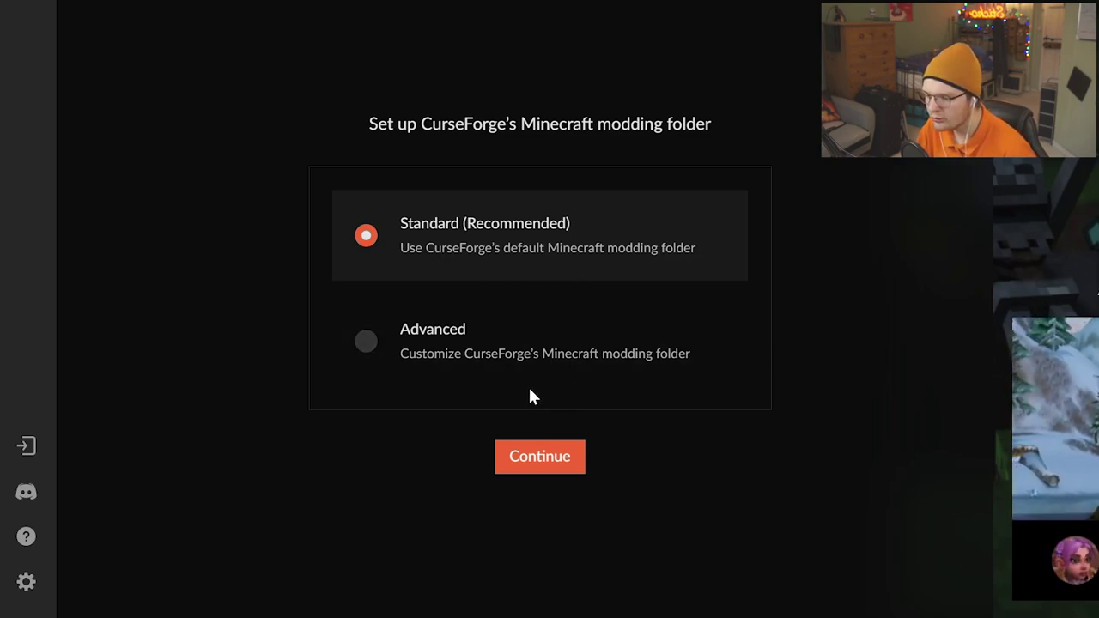
{"action": "left_click", "coordinate": [549, 464]}
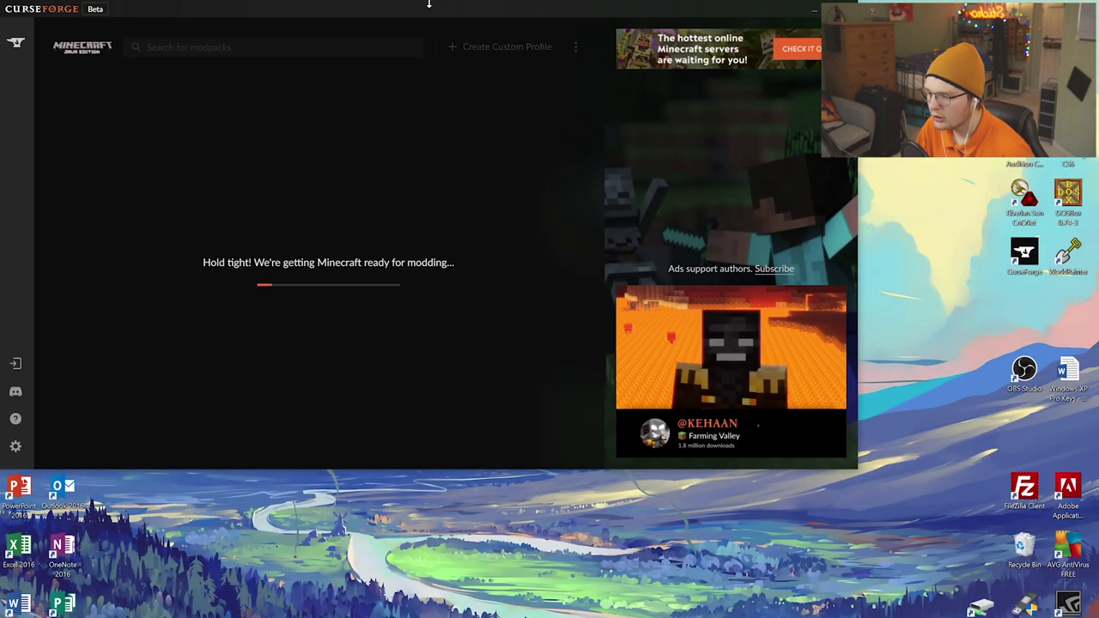
{"action": "left_click_drag", "start_coordinate": [428, 4], "coordinate": [536, 94]}
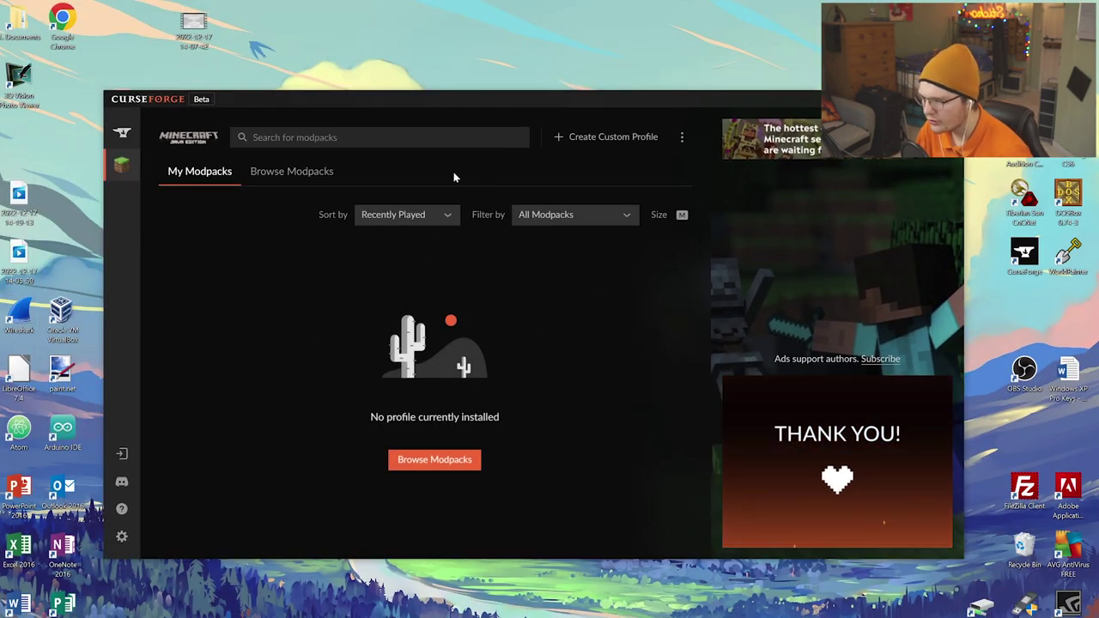
{"action": "double_click", "coordinate": [430, 100]}
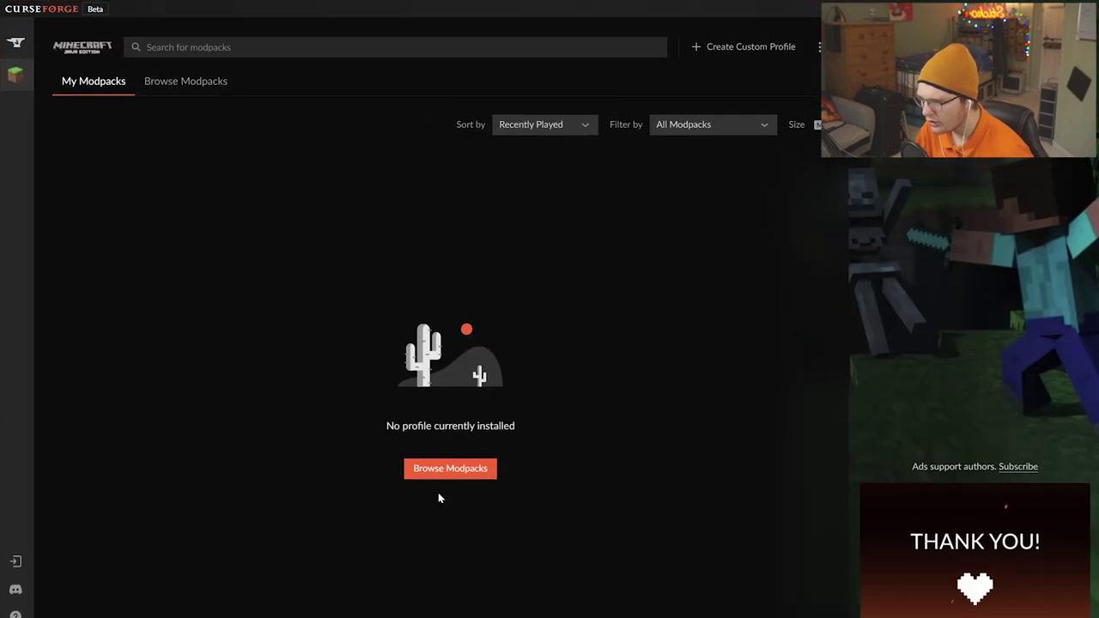
Step: Find SkyFactory 4 among the featured Minecraft modpacks and choose to install it
{"action": "left_click", "coordinate": [439, 478]}
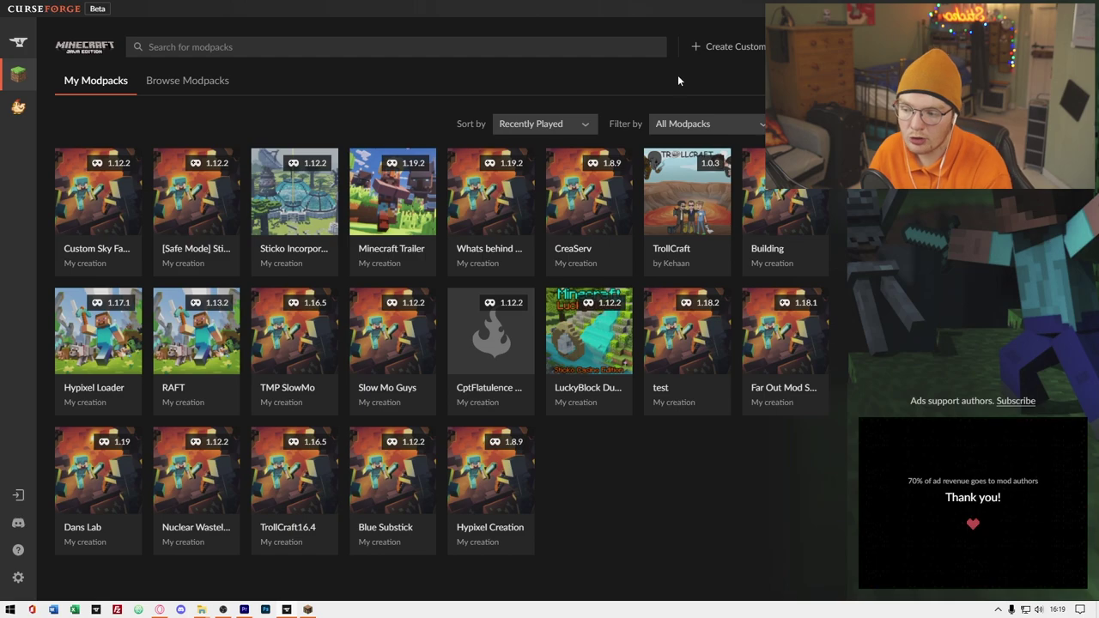
{"action": "left_click", "coordinate": [178, 81]}
{"action": "scroll", "coordinate": [283, 253], "scroll_direction": "down", "scroll_amount": 5}
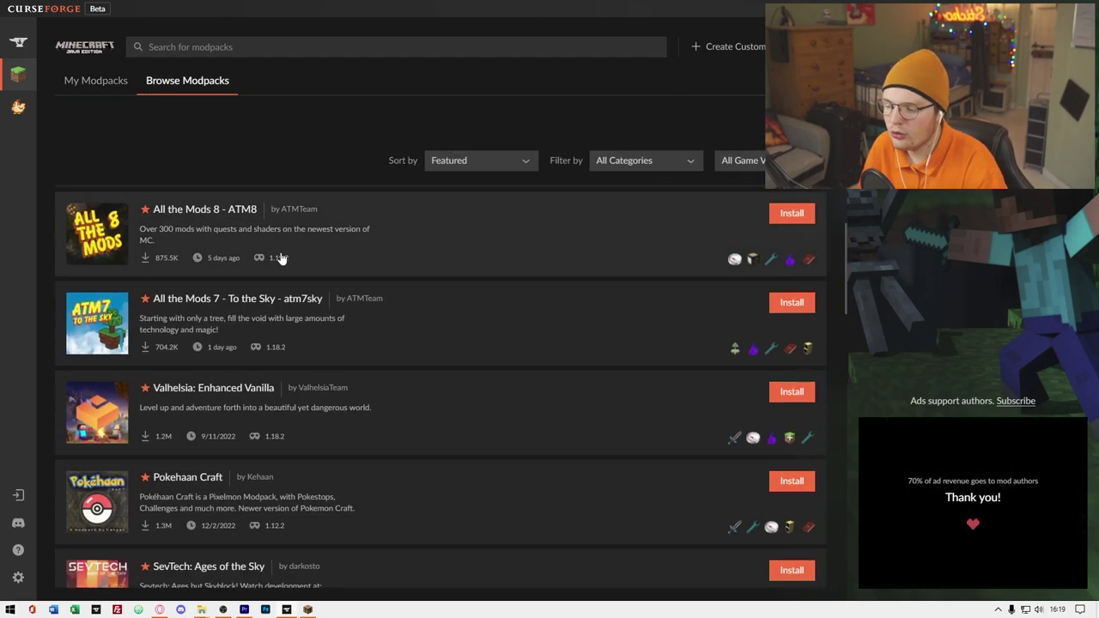
{"action": "scroll", "coordinate": [276, 249], "scroll_direction": "down", "scroll_amount": 8}
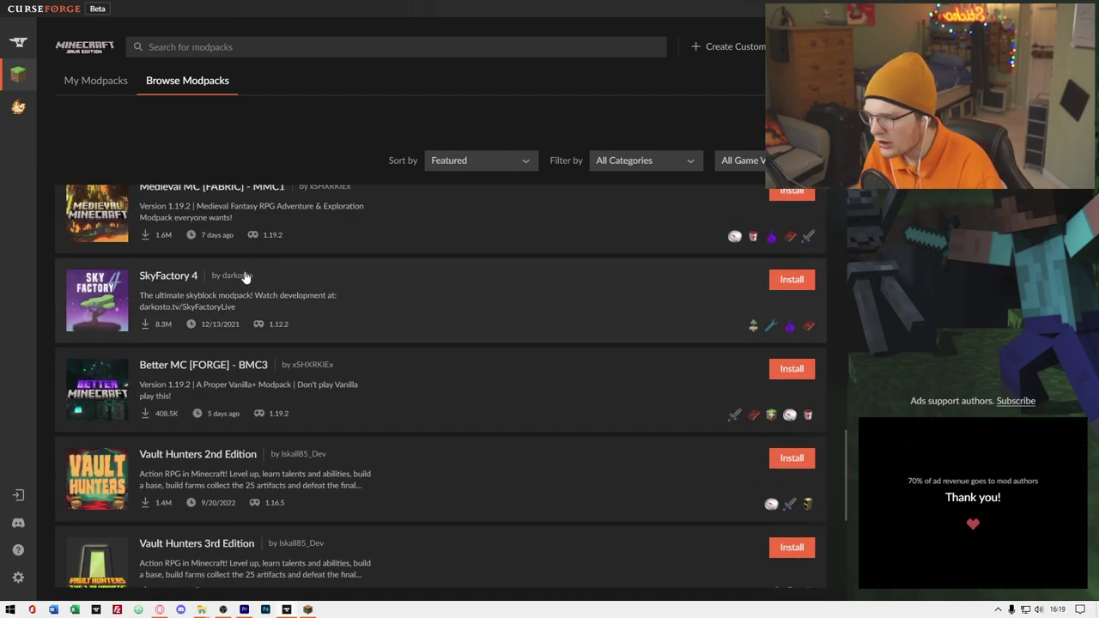
{"action": "left_click", "coordinate": [794, 287]}
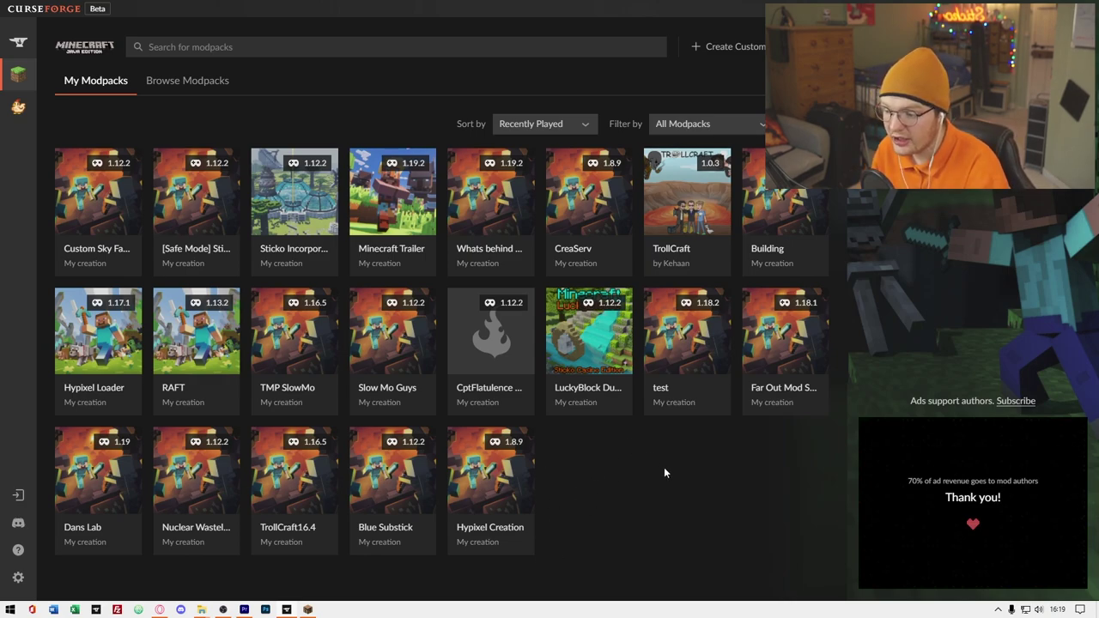
Step: Play the Custom Sky Factory modpack from the installed modpacks, closing the Minecraft instance that is already running
{"action": "left_click", "coordinate": [97, 193]}
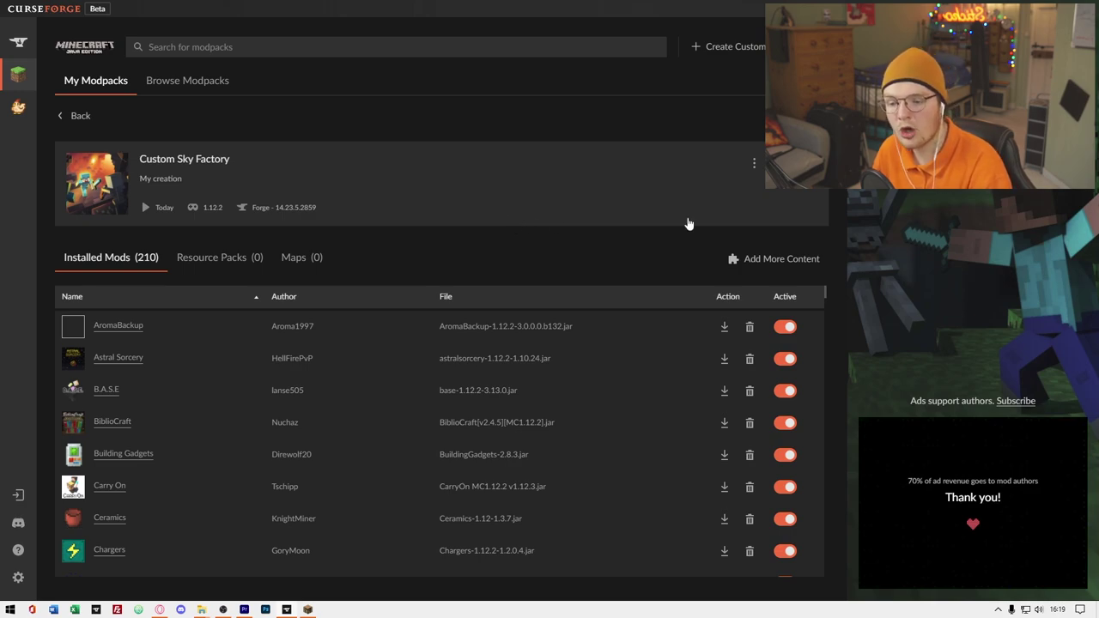
{"action": "left_click", "coordinate": [792, 163]}
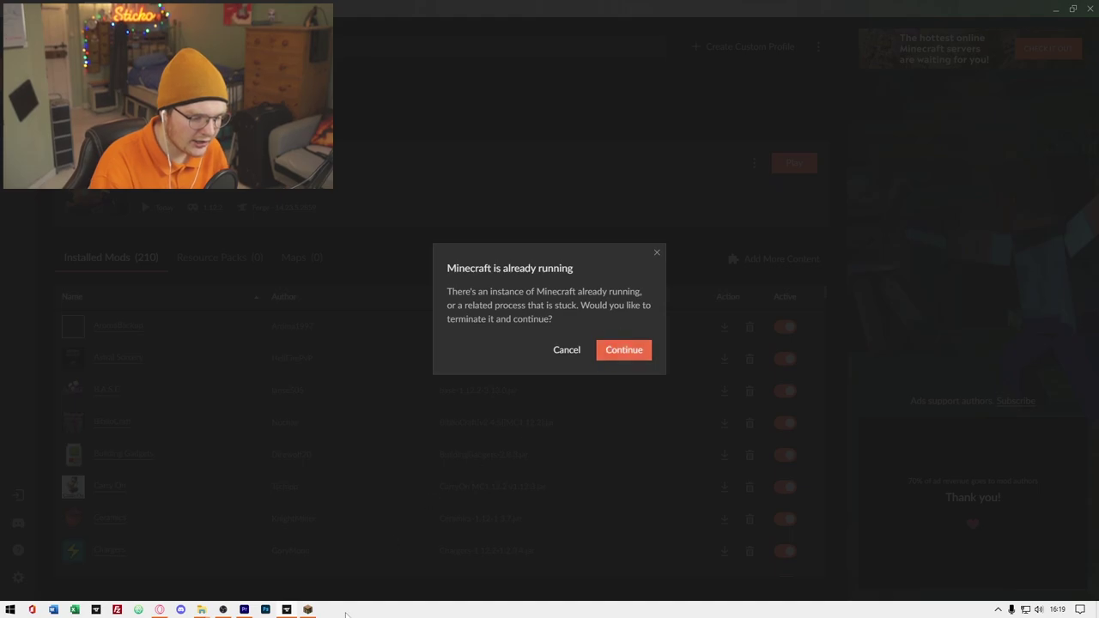
{"action": "left_click", "coordinate": [308, 610]}
{"action": "key", "text": "alt+F4"}
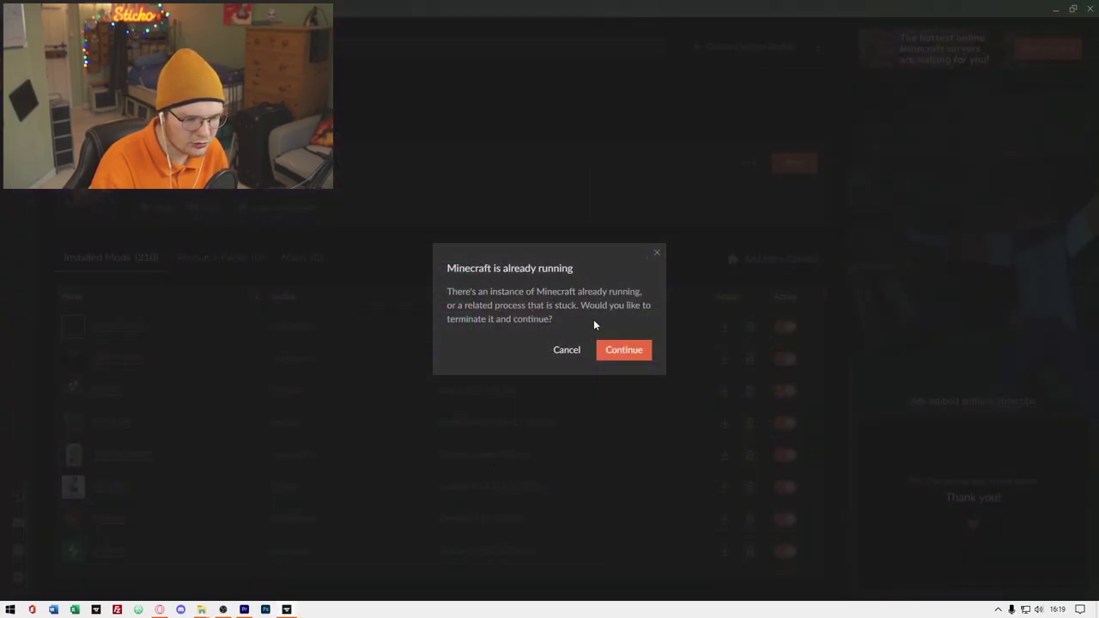
{"action": "left_click", "coordinate": [622, 350]}
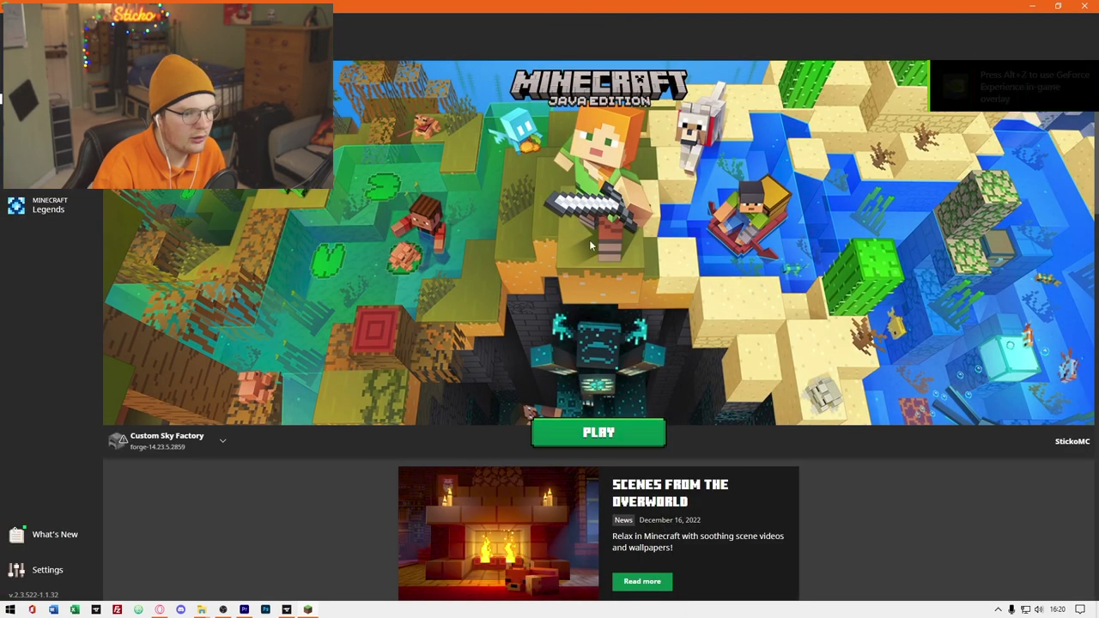
Step: Start the Custom Sky Factory profile from the Minecraft launcher and maximize the game window
{"action": "left_click", "coordinate": [599, 440]}
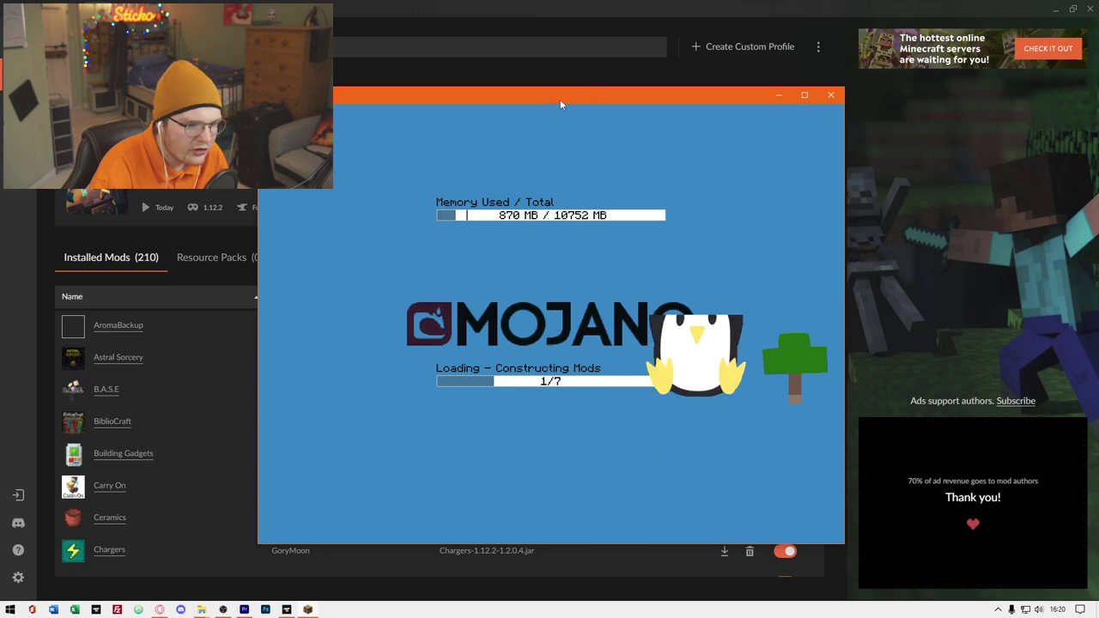
{"action": "double_click", "coordinate": [617, 99]}
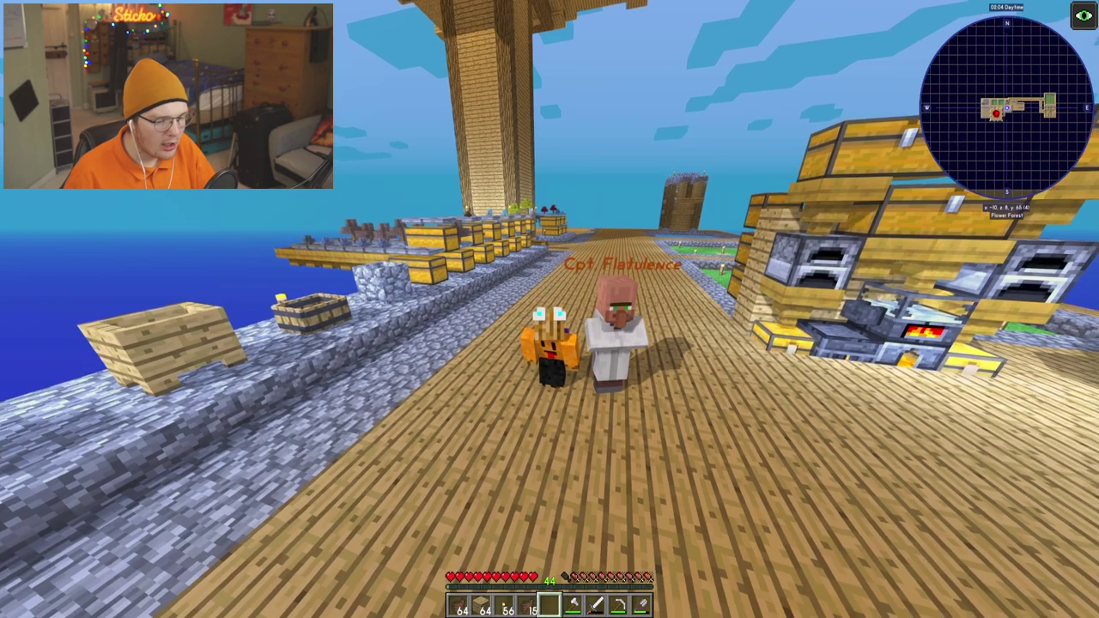
{"action": "key", "text": "Escape"}
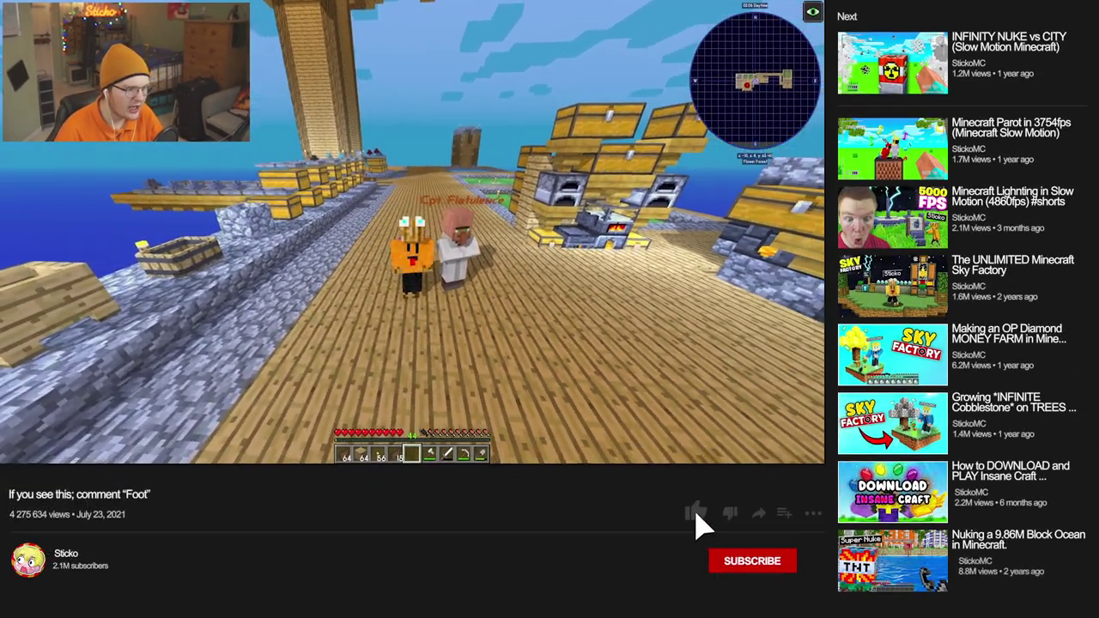
{"action": "left_click", "coordinate": [696, 513]}
{"action": "left_click", "coordinate": [748, 560]}
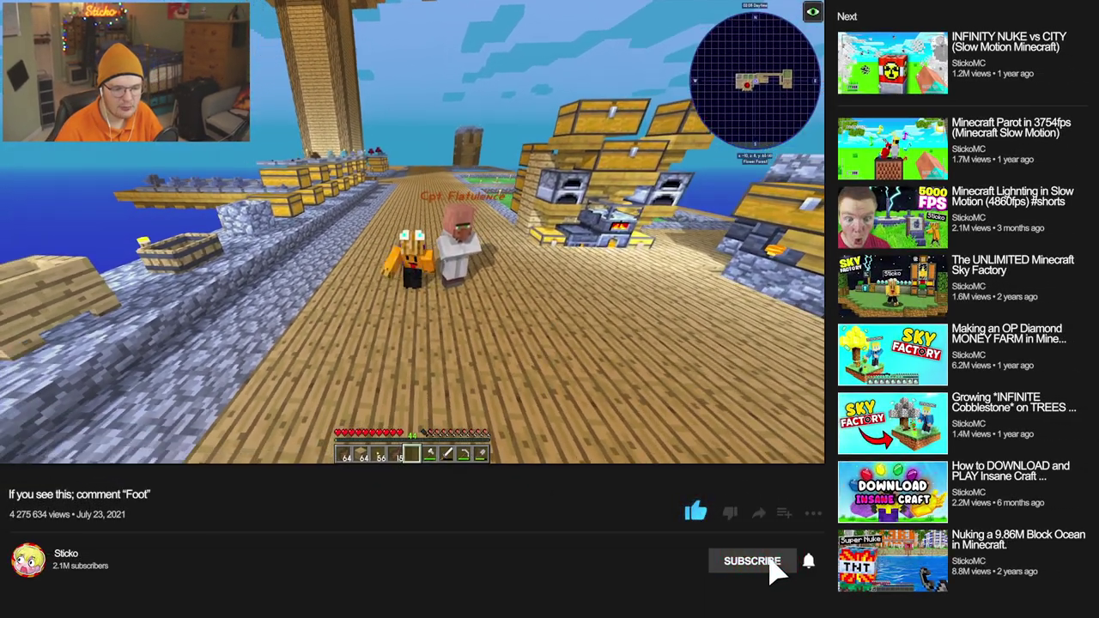